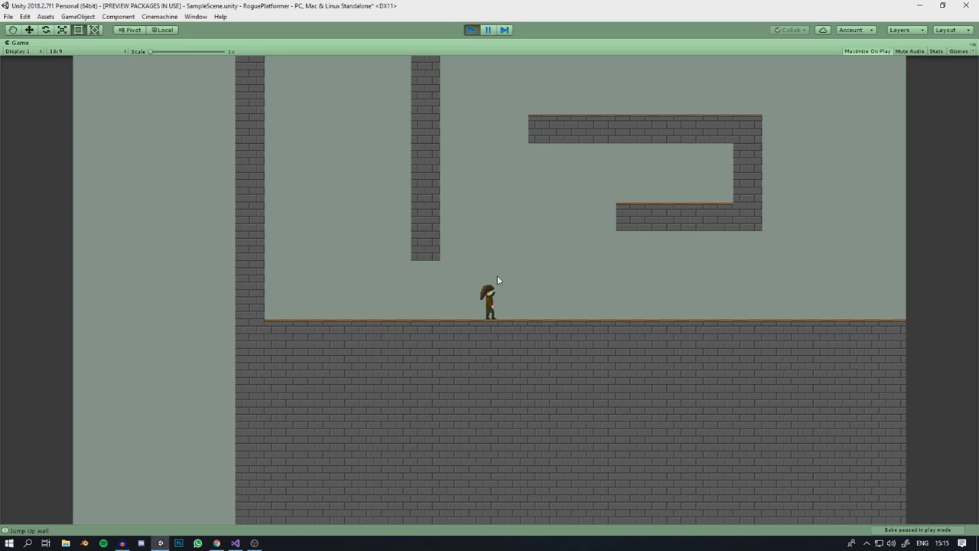
- Play the finished demo: run, jump, cling to a wall and wall-jump onto the next pillar
key(Left)
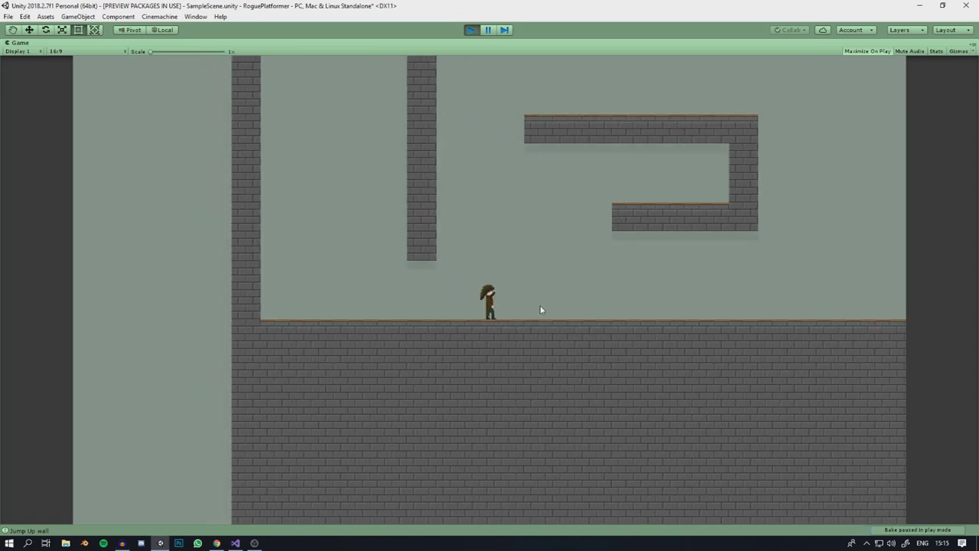
key(space)
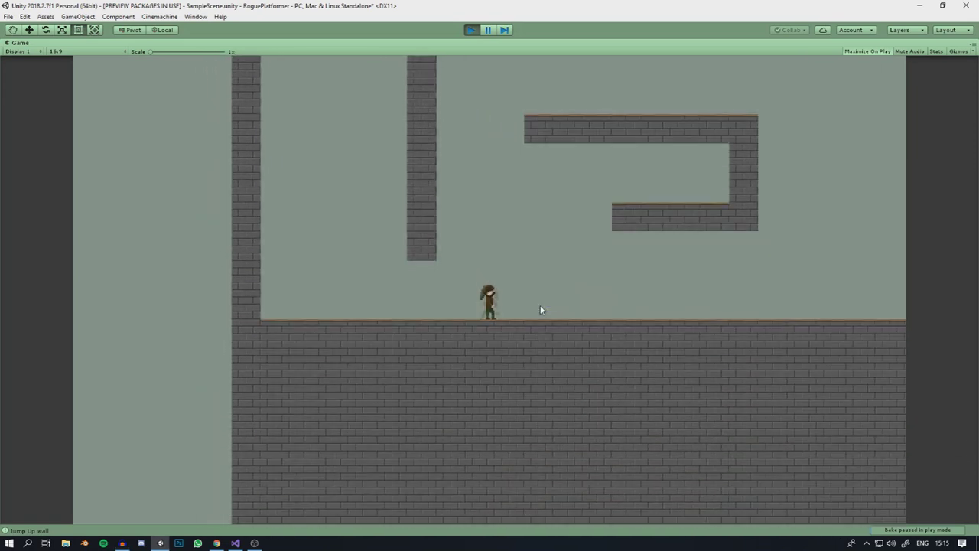
key(Left)
key(space)
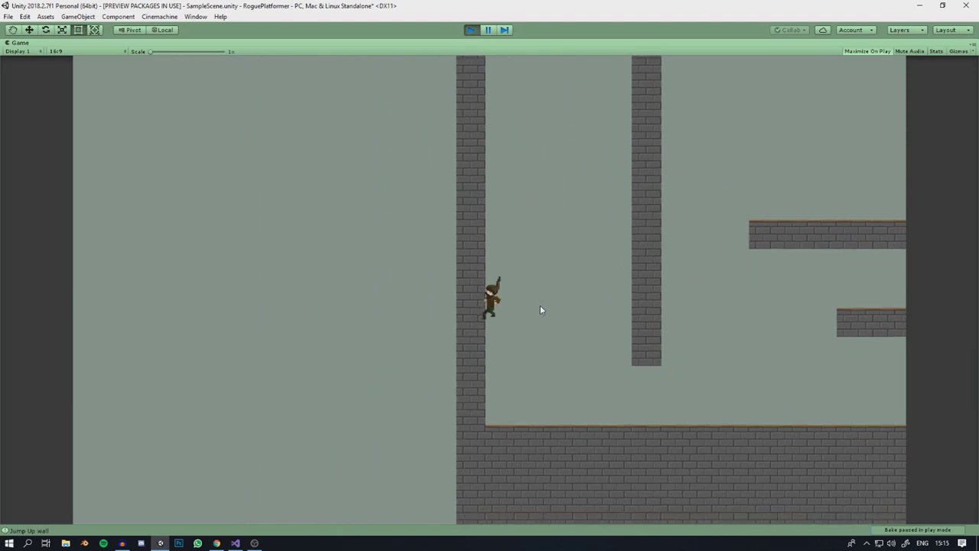
key(space)
key(space)
key(space)
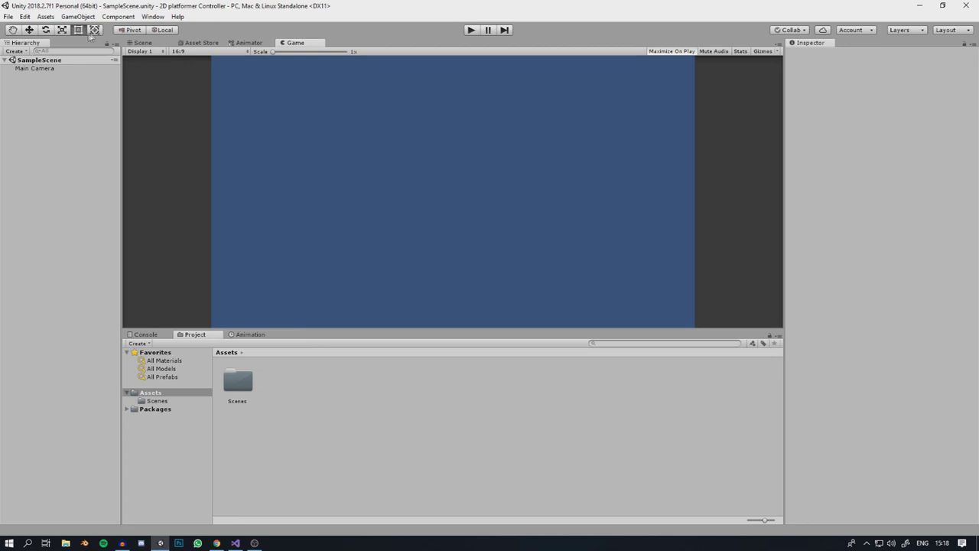
- Edit the Gravity Y value in Project Settings > Physics 2D and commit it
click(25, 16)
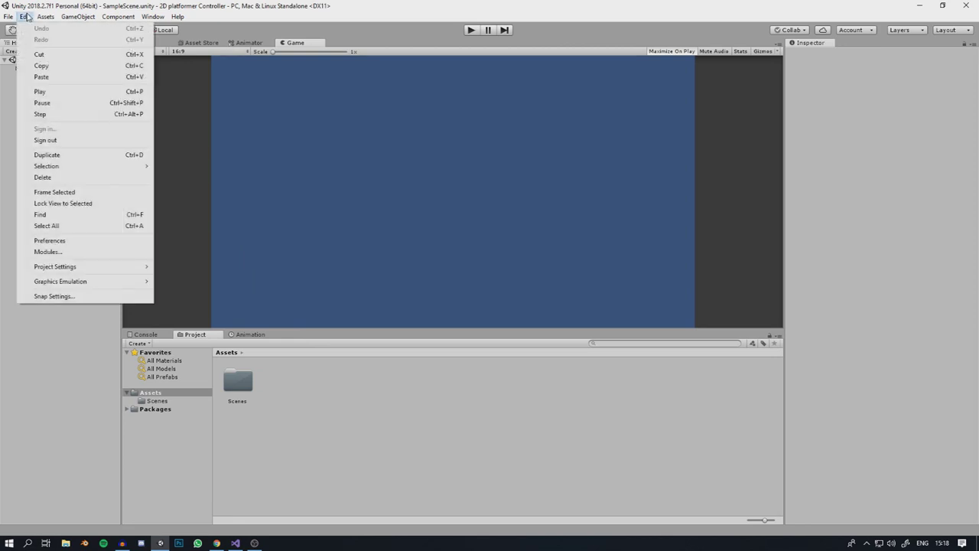
mouse_move(92, 266)
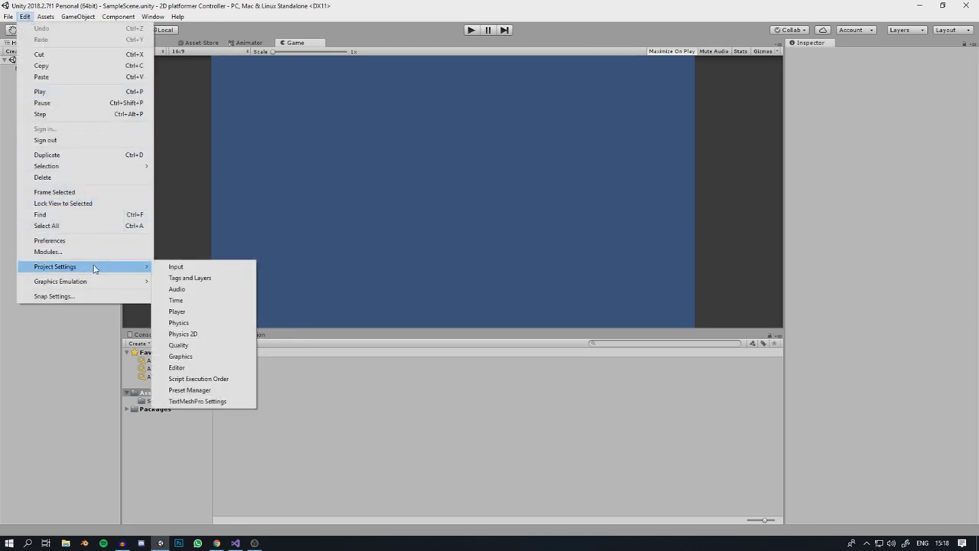
click(195, 337)
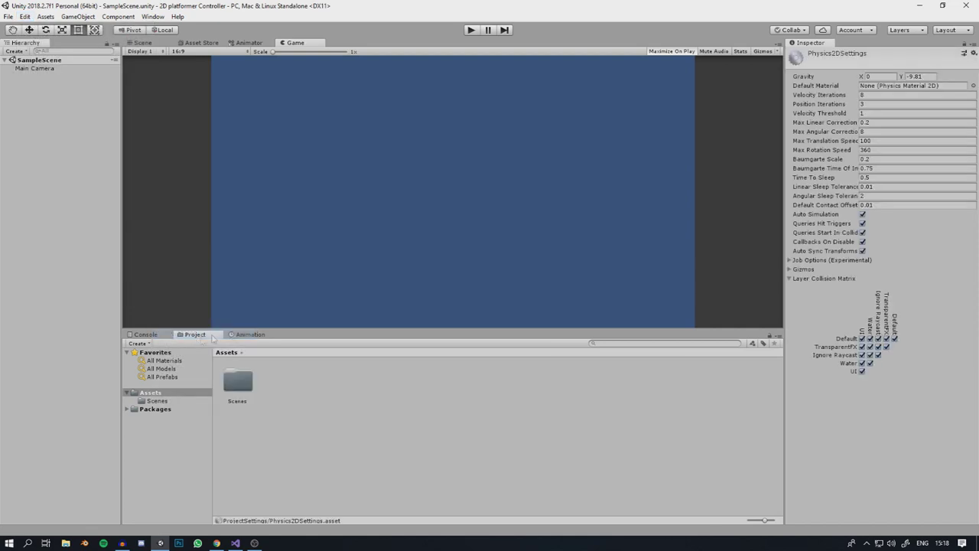
click(934, 76)
text(-30)
click(325, 417)
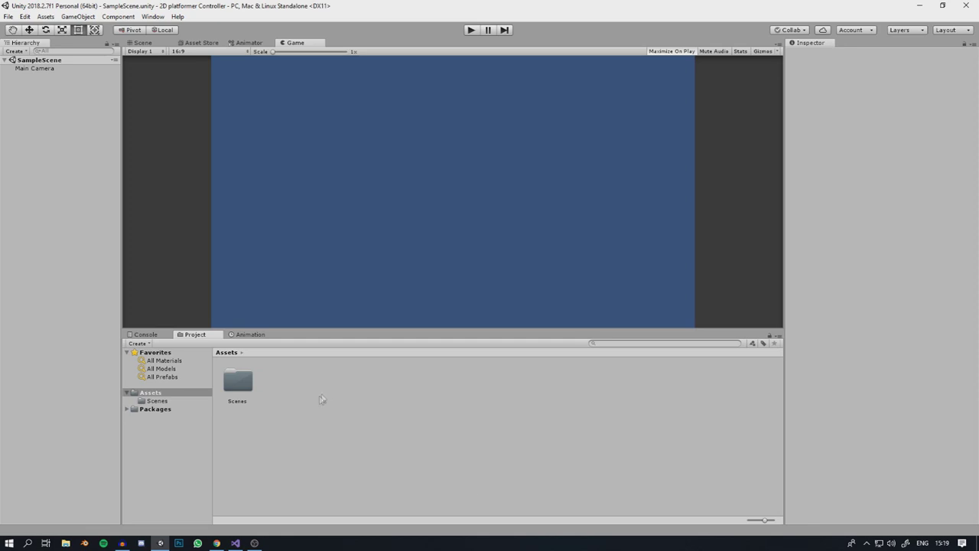
- Import the EnvironmentSprites and PlayerSprites images into Assets with Import New Asset
right_click(314, 421)
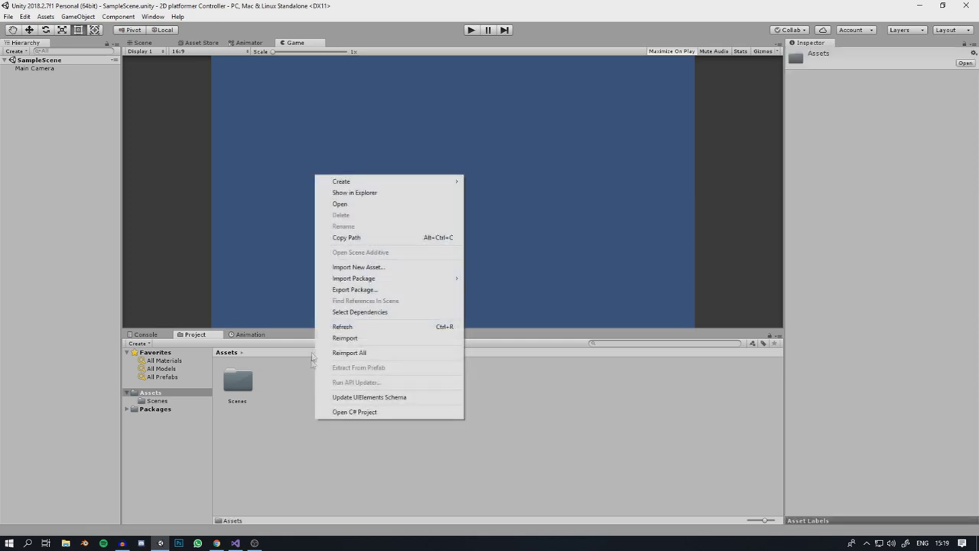
click(358, 267)
double_click(112, 105)
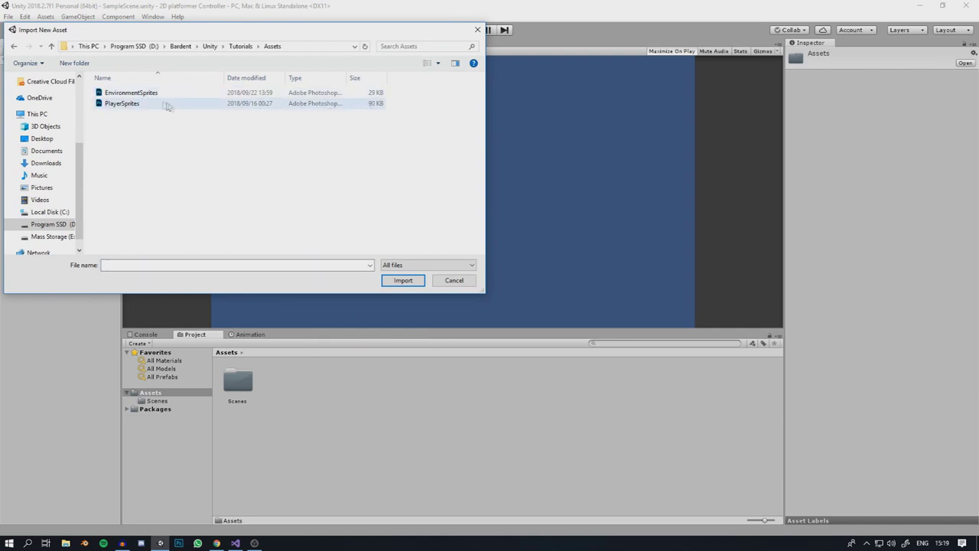
click(130, 94)
shift+click(130, 103)
shift+click(140, 104)
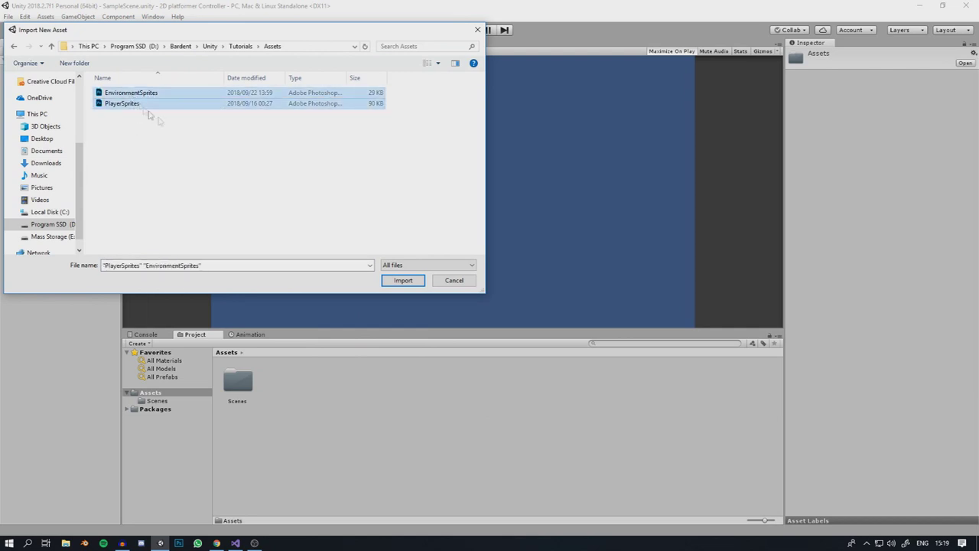
click(406, 281)
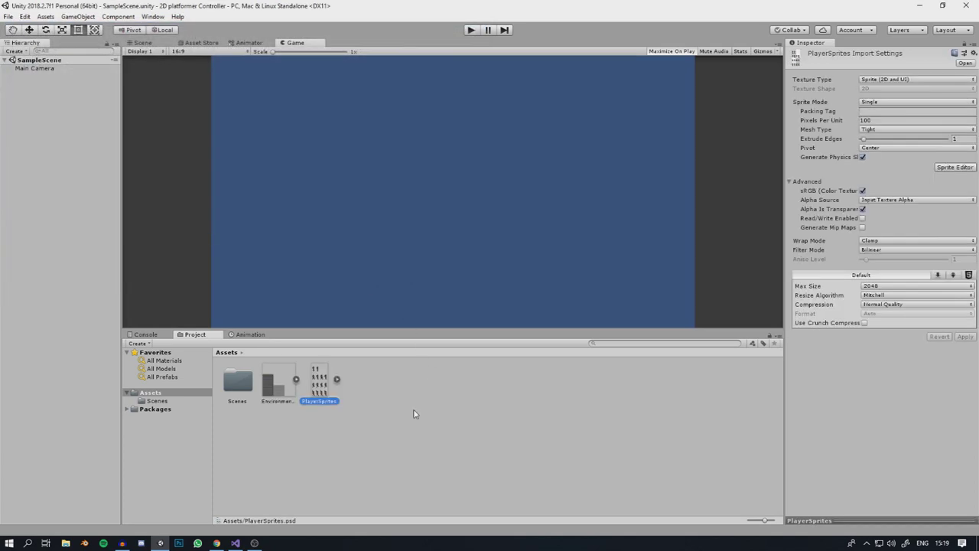
click(414, 414)
- Create a new folder named Sprites in Assets
right_click(414, 414)
mouse_move(477, 171)
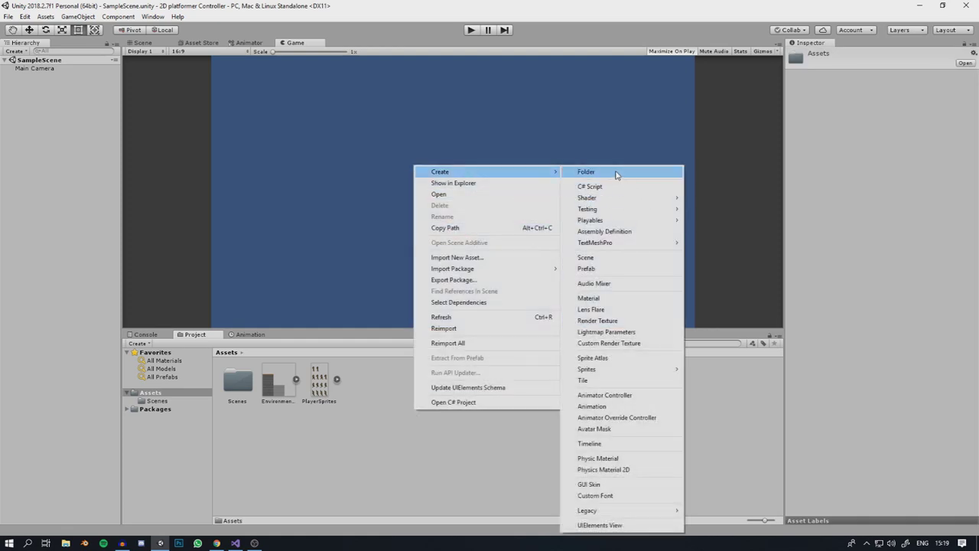
click(616, 172)
text(S)
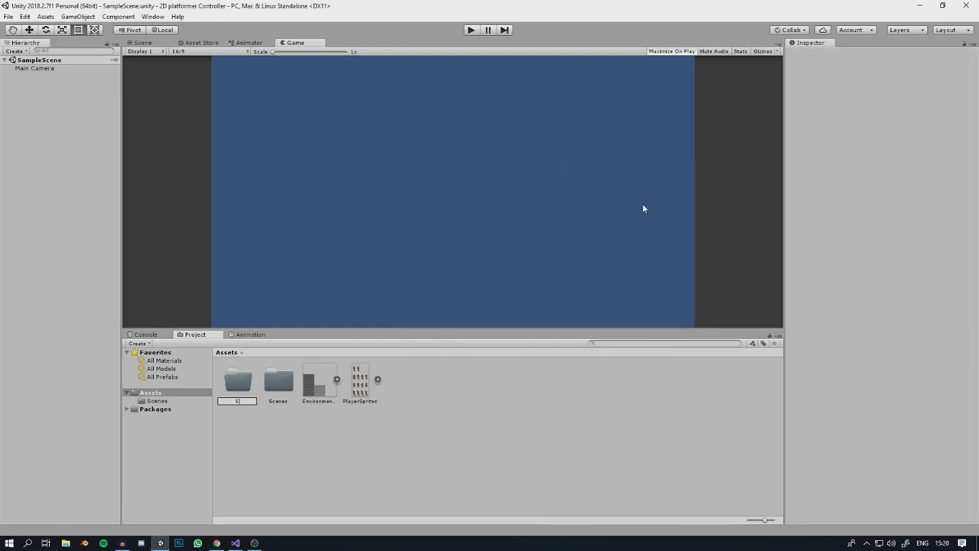
text(prites)
click(329, 386)
- Move both sprite sheets into the Sprites folder, open it and select both sheets
ctrl+click(359, 389)
drag(359, 389, 265, 383)
double_click(265, 383)
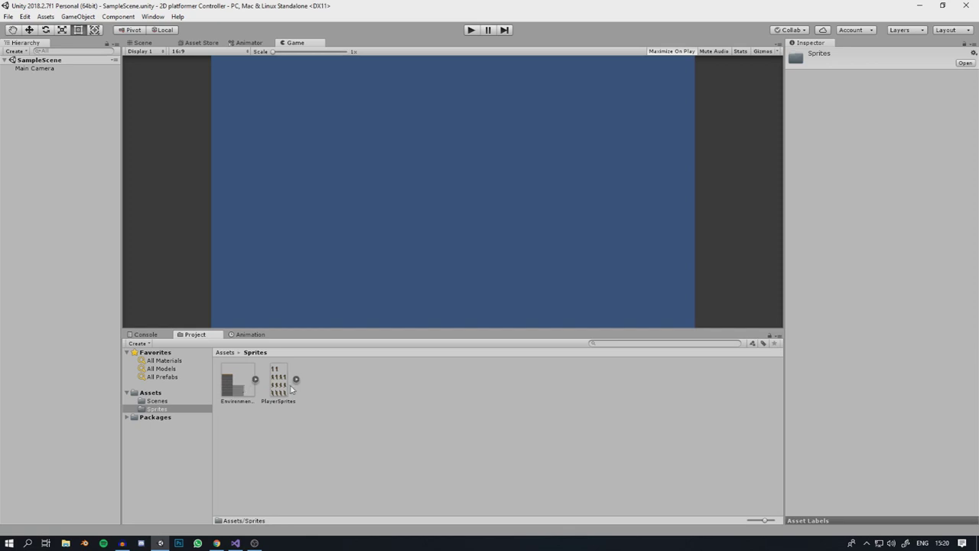
click(291, 386)
ctrl+click(251, 381)
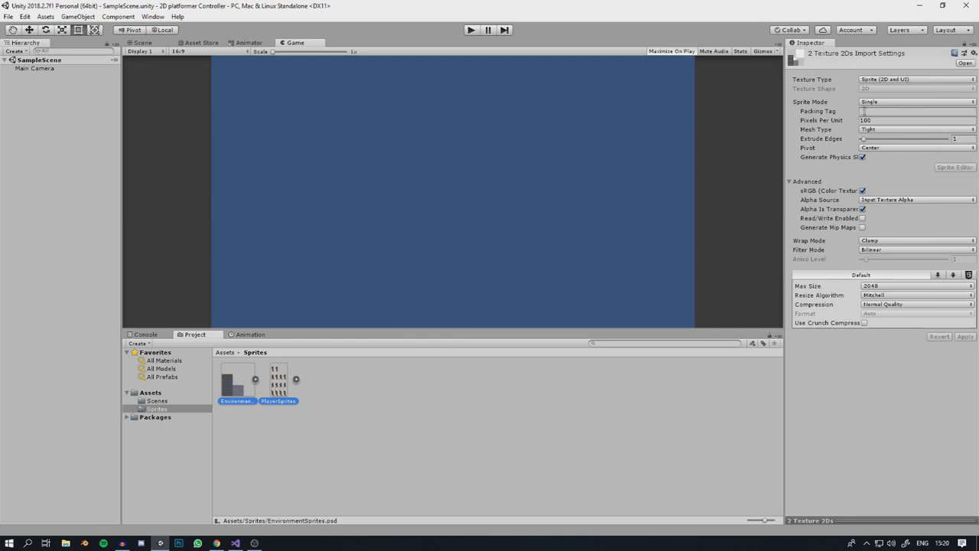
- Set both sheets to Multiple sprite mode, 32 pixels per unit, Point filter, no compression, and apply
click(866, 102)
click(884, 122)
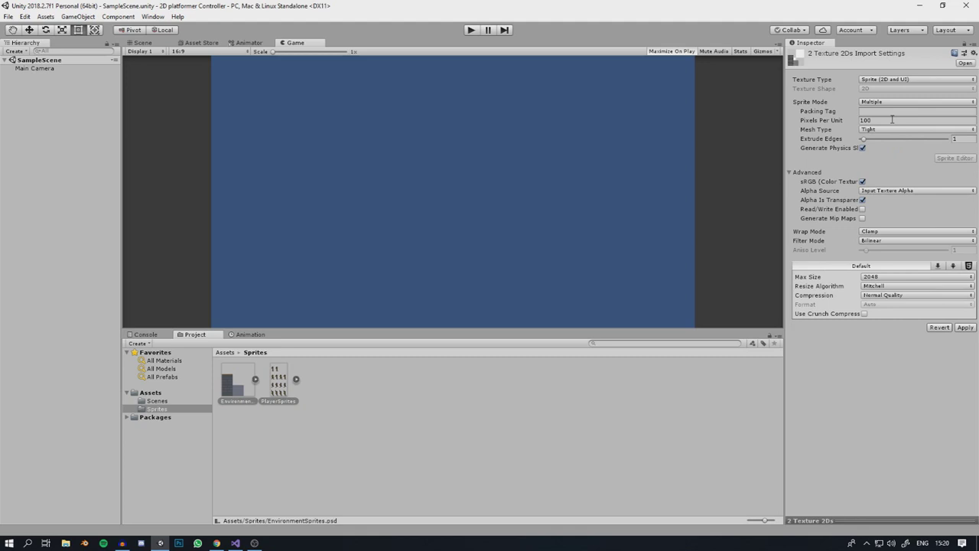
click(886, 119)
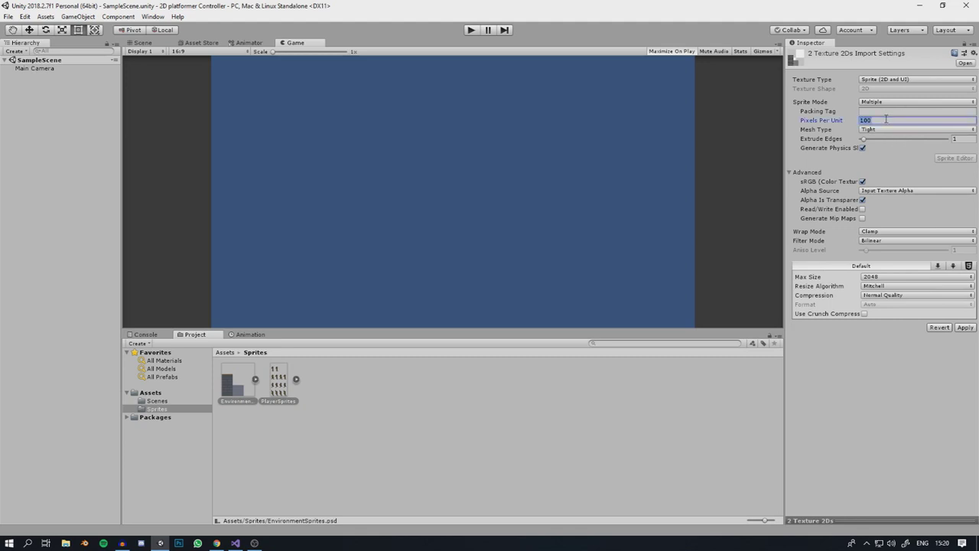
text(32)
click(887, 241)
click(902, 252)
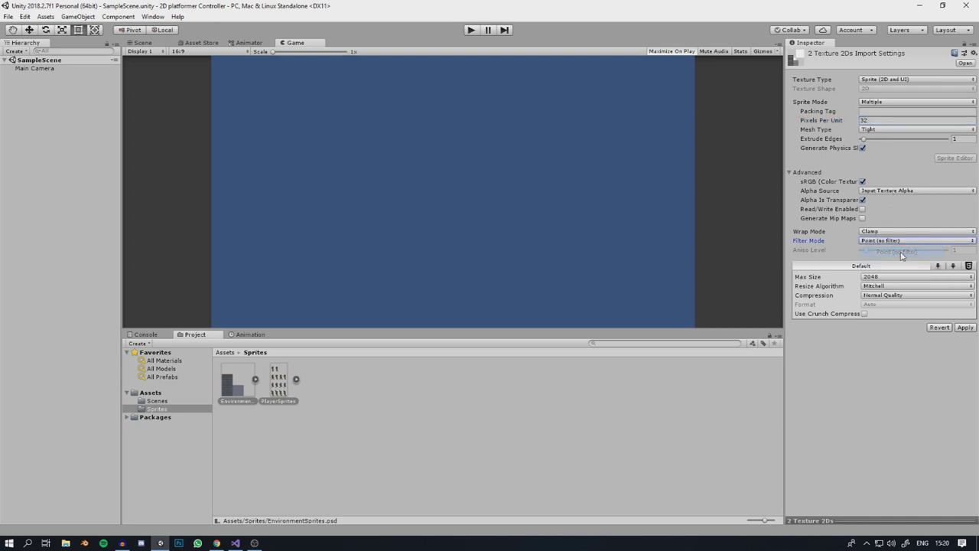
click(873, 299)
click(892, 309)
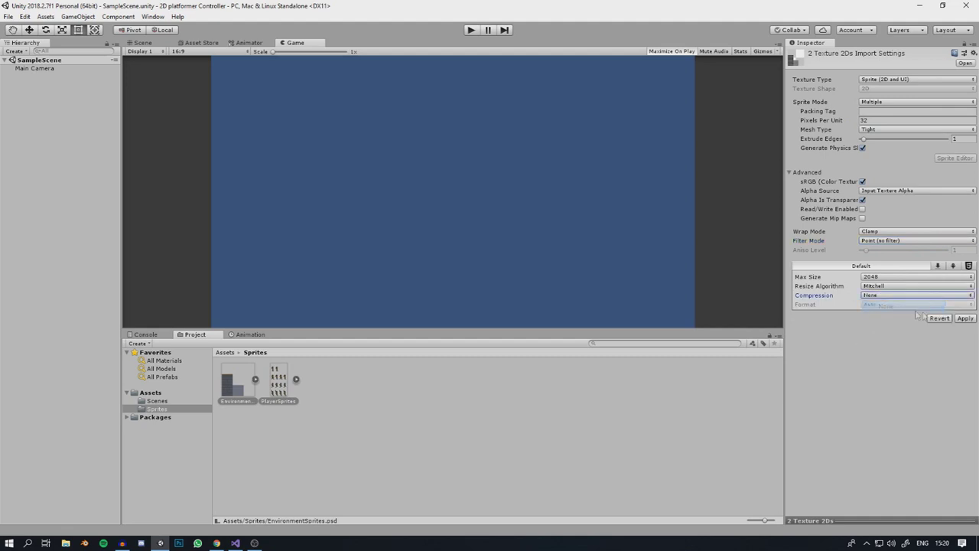
click(965, 318)
- Open EnvironmentSprites alone in the Sprite Editor
click(322, 423)
click(236, 386)
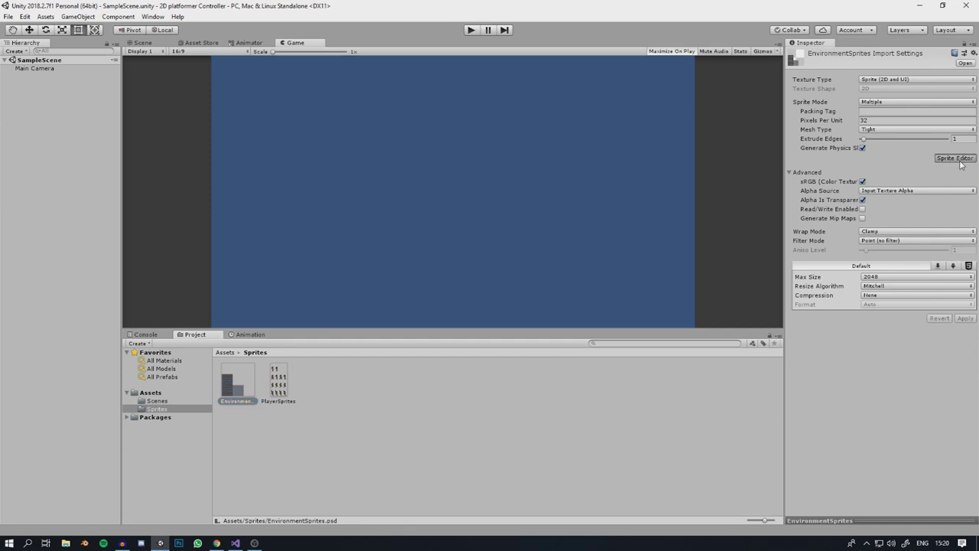
click(960, 159)
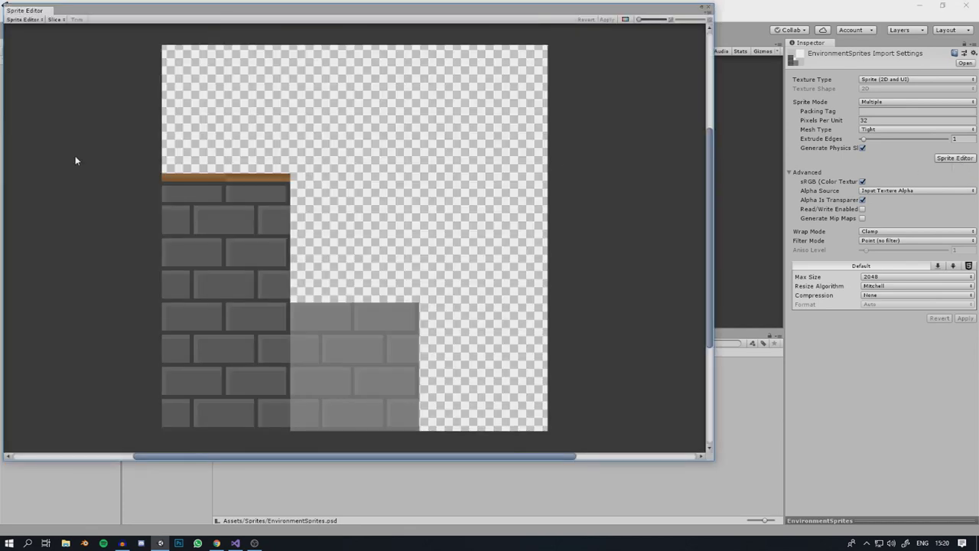
- Slice EnvironmentSprites with Grid By Cell Size into 32×32 tiles
click(55, 19)
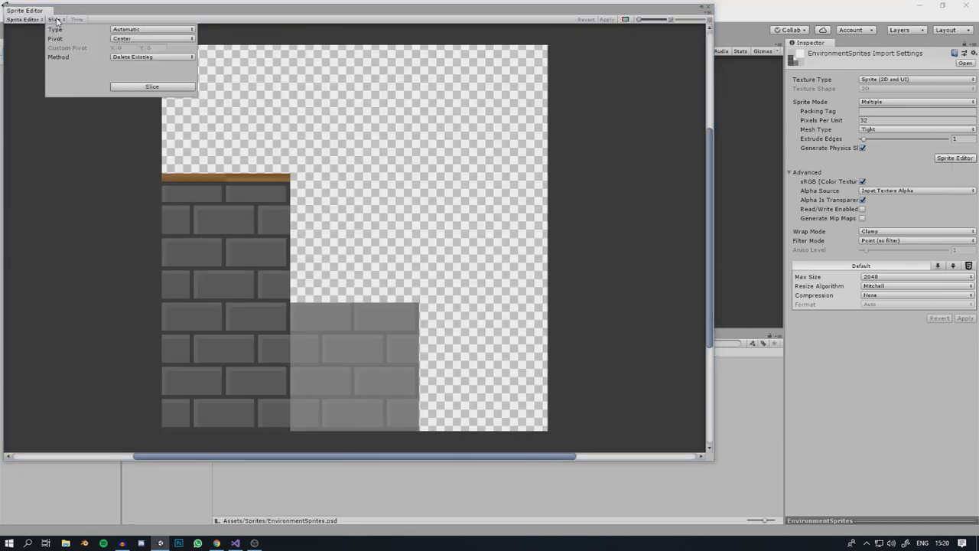
click(144, 31)
click(171, 52)
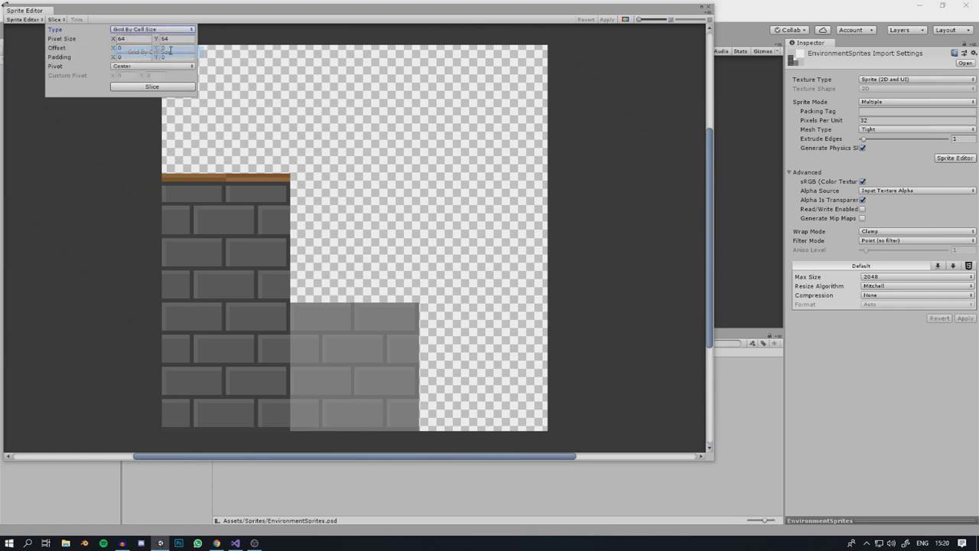
click(134, 39)
click(163, 39)
text(32)
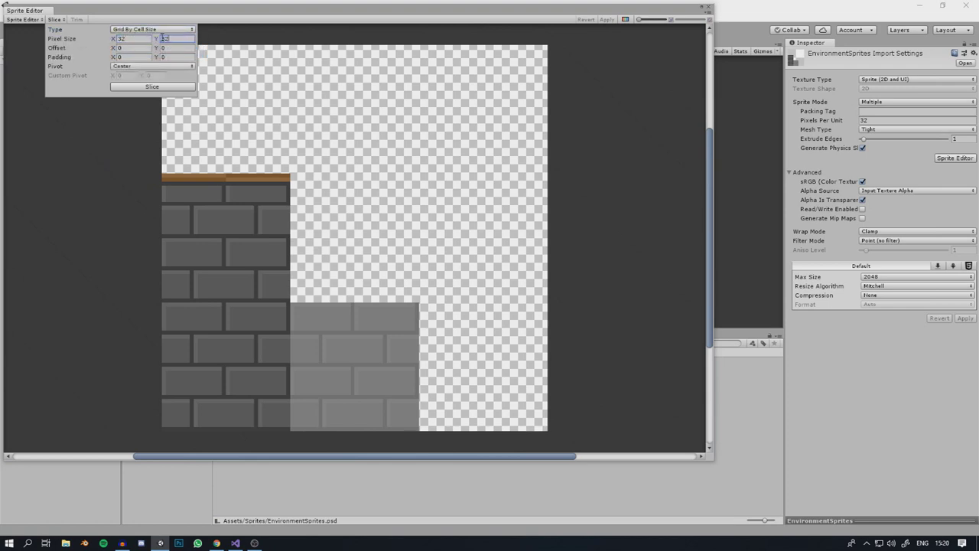
click(128, 88)
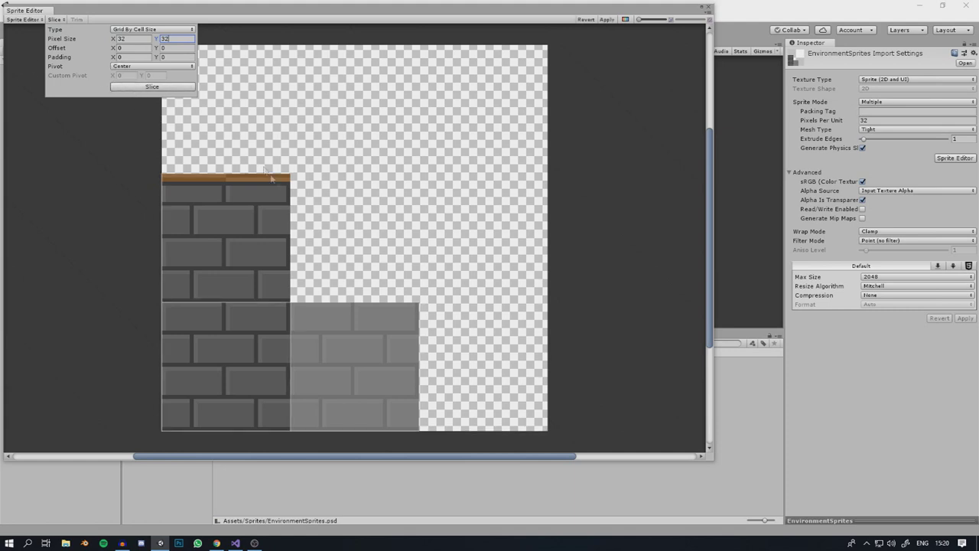
- Apply the sliced sprites and close the Sprite Editor
click(381, 196)
click(607, 19)
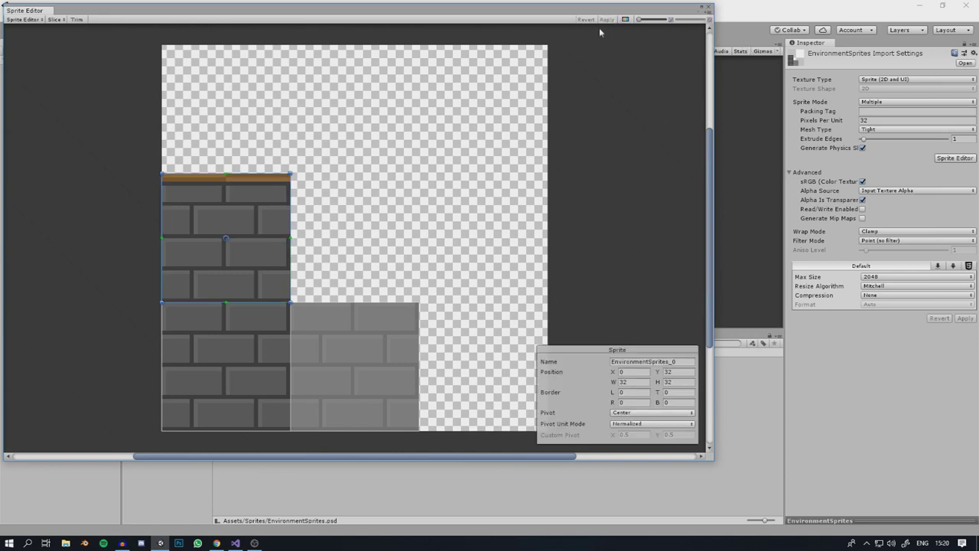
click(710, 10)
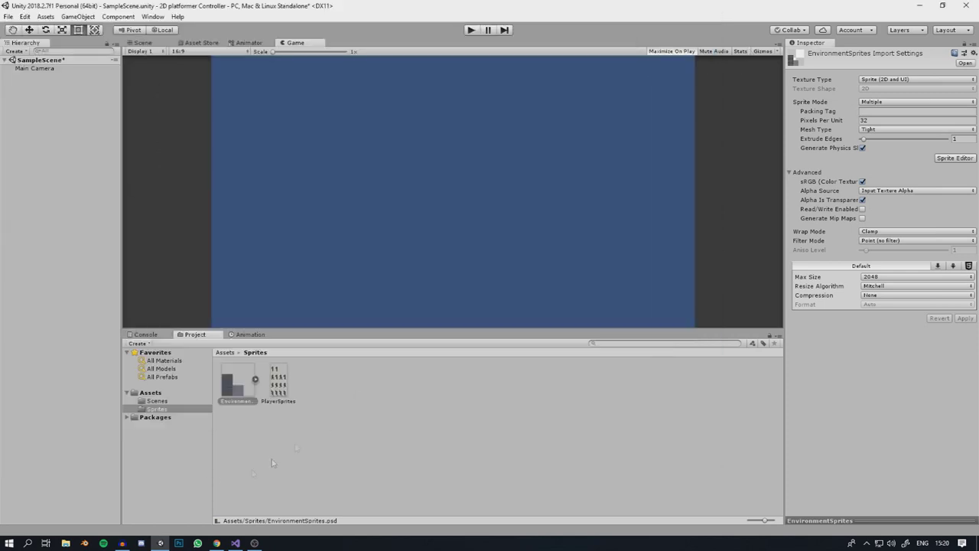
- Slice PlayerSprites into 32×64 grid cells with a Bottom pivot in the Sprite Editor
click(277, 397)
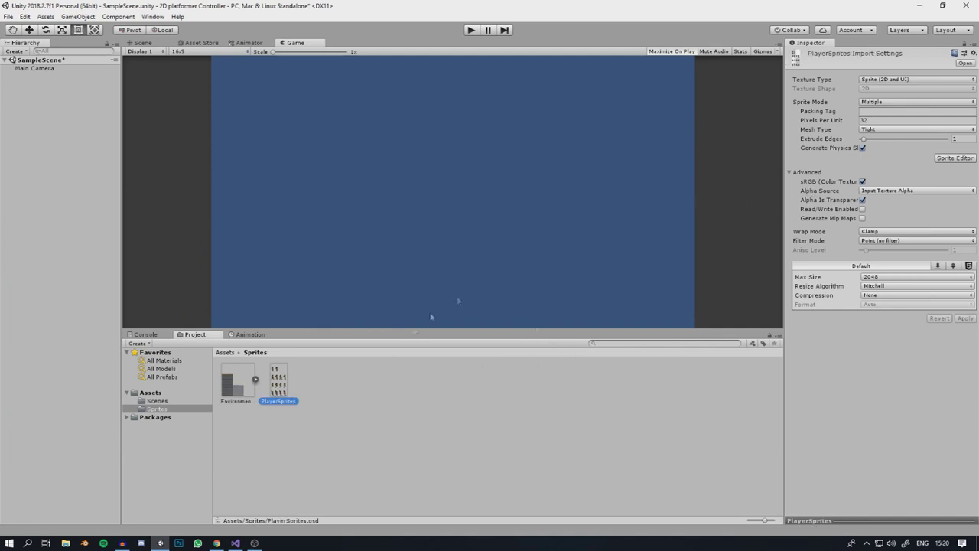
click(953, 157)
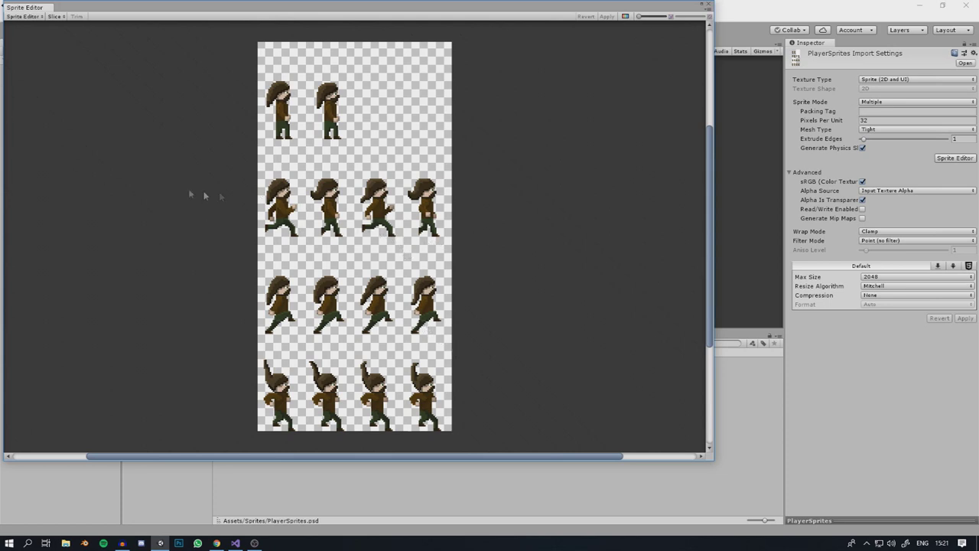
click(55, 16)
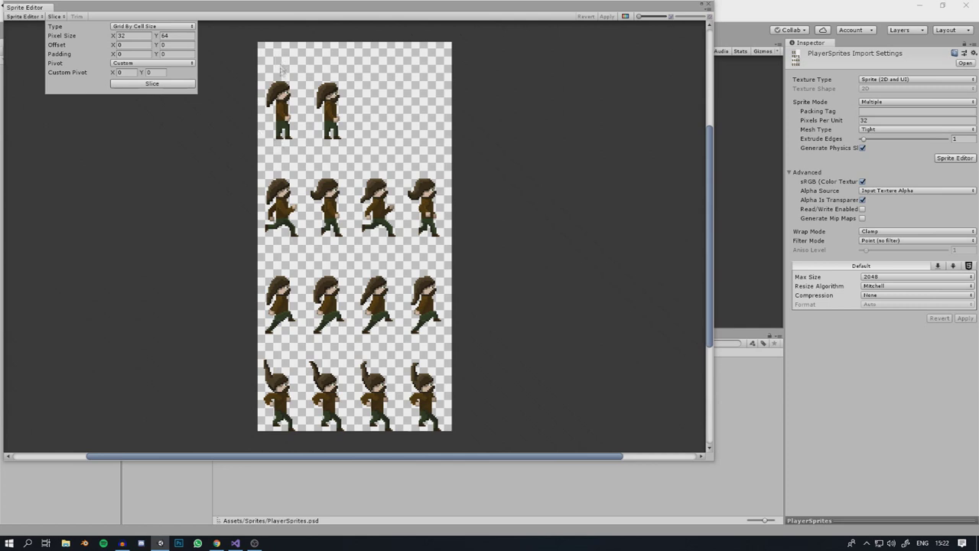
click(127, 64)
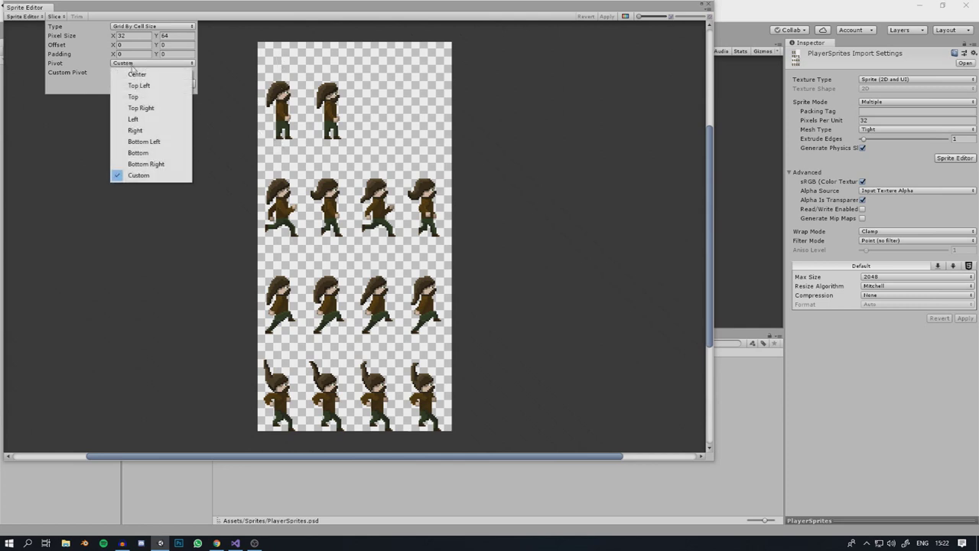
click(156, 157)
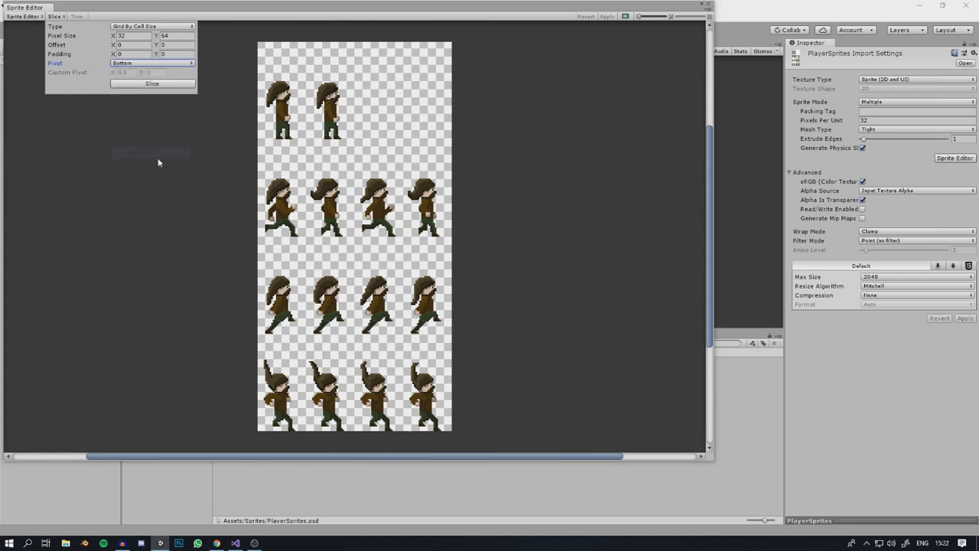
click(160, 84)
- Inspect the resulting slices, ending on PlayerSprites_0
click(260, 104)
click(346, 116)
click(287, 185)
click(327, 189)
click(373, 191)
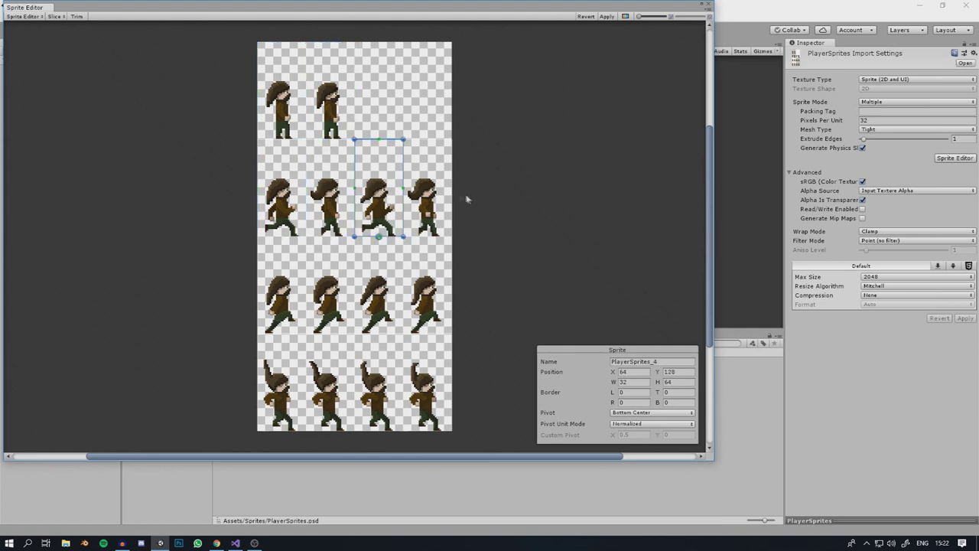
click(303, 115)
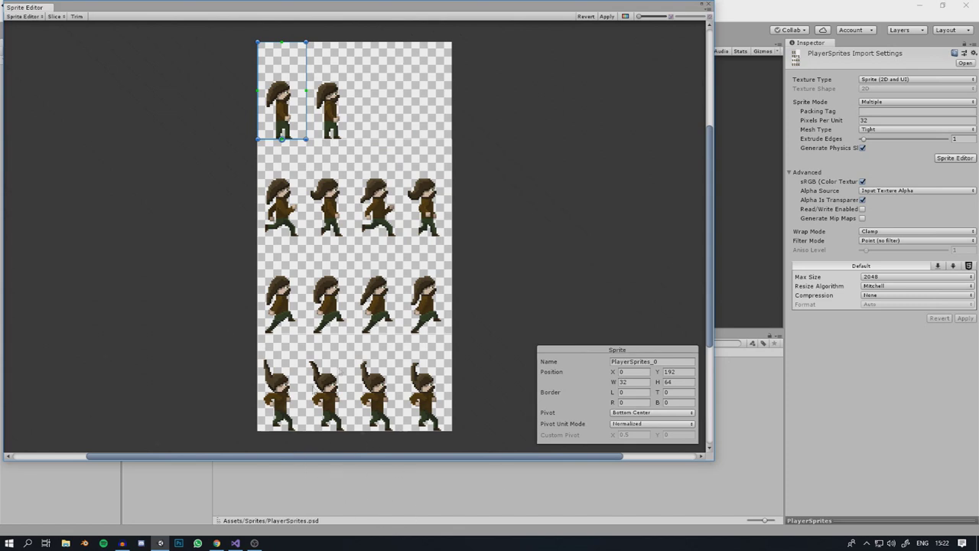
- Rename the first player sprite to Idle_1
click(667, 362)
text(Id)
key(Return)
- Name the running-row sprites Run_1 through Run_4
click(295, 215)
click(632, 361)
text(Run_1)
key(Return)
click(331, 207)
click(379, 207)
click(642, 362)
text(Run_)
click(440, 183)
click(642, 362)
text(Run_3)
key(Return)
click(281, 285)
- Name the jumping-row sprites Jump_1, Jump_2, Jump_3 and Jump_4
click(650, 361)
text(Jump_1)
click(331, 285)
click(642, 361)
text(Jump_2)
click(379, 285)
click(641, 361)
text(Jump_3)
click(440, 299)
click(641, 361)
text(Jump_4)
- Name the falling-row sprites Fall_1, Fall_2, Fall_3 and Fall_4
click(282, 383)
click(647, 362)
text(Fall_1)
click(330, 383)
click(643, 362)
text(Fall_2)
click(379, 382)
click(638, 361)
text(Fall_3)
double_click(641, 362)
text(Fa)
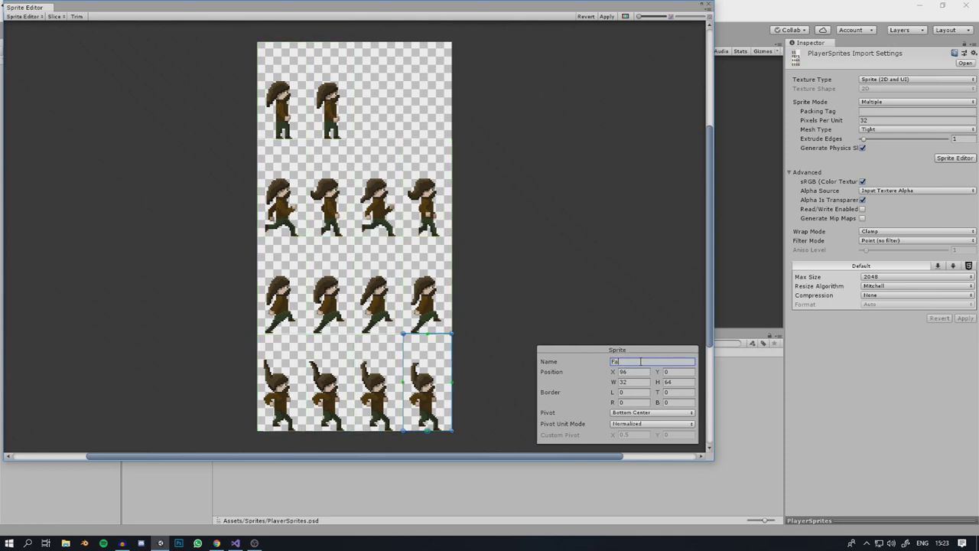
text(ll)
click(553, 289)
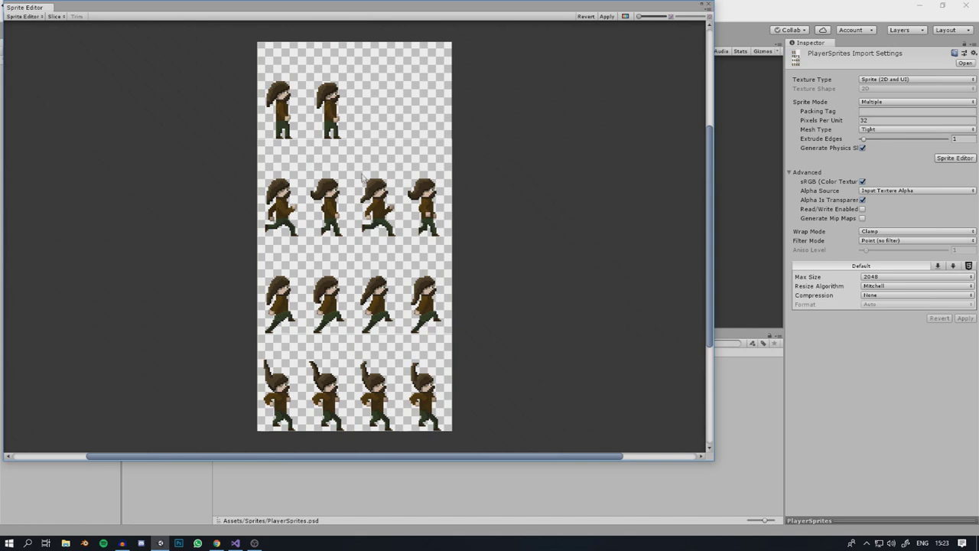
- Verify the Idle and Run sprite names, then apply the changes in the Sprite Editor
click(303, 115)
click(335, 111)
click(293, 187)
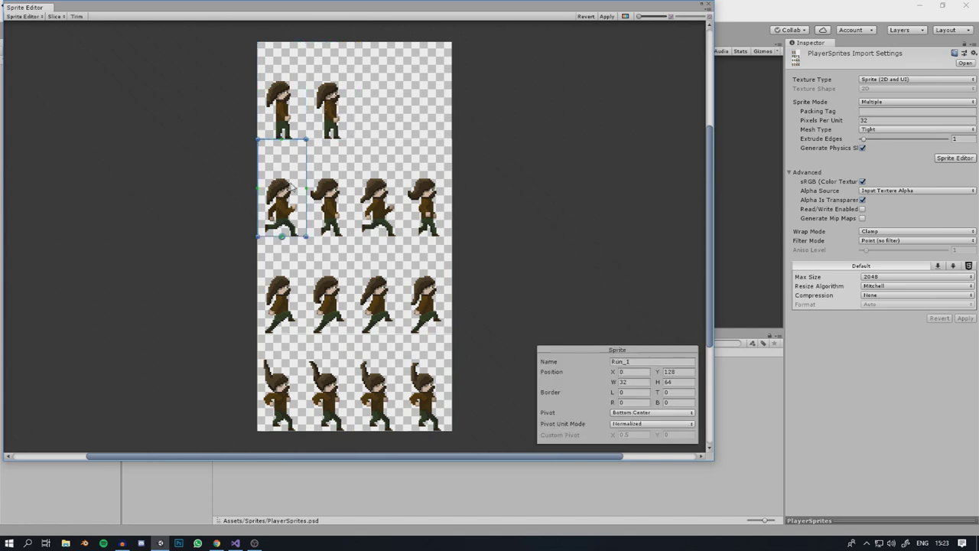
click(325, 201)
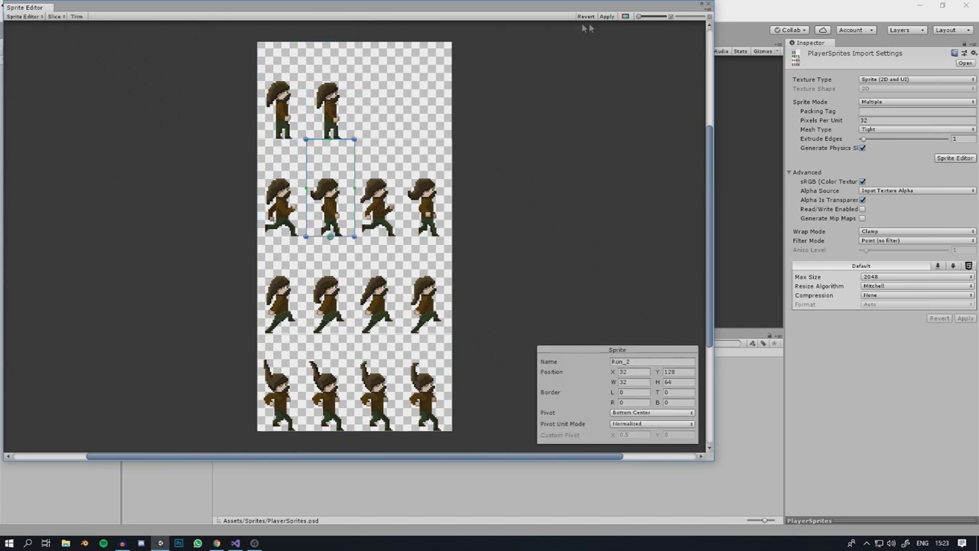
click(608, 16)
- Close the Sprite Editor and expand PlayerSprites in Assets/Sprites to reveal its Fall, Idle, Jump and Run frames
click(709, 6)
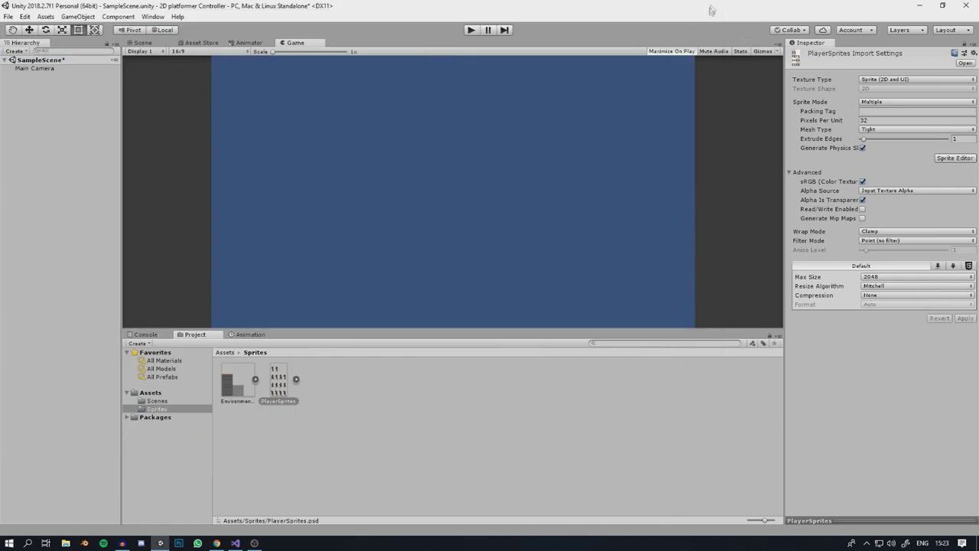
click(256, 379)
click(429, 379)
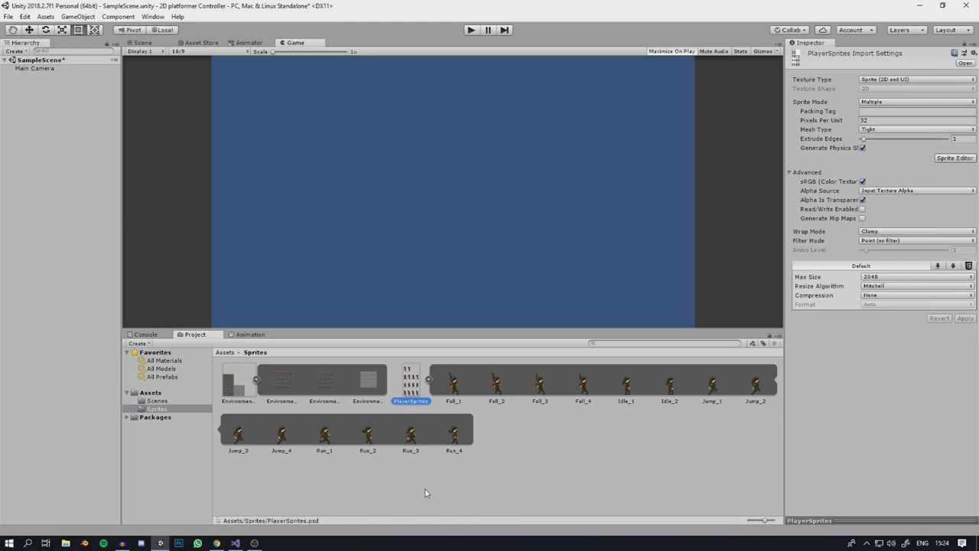
click(429, 380)
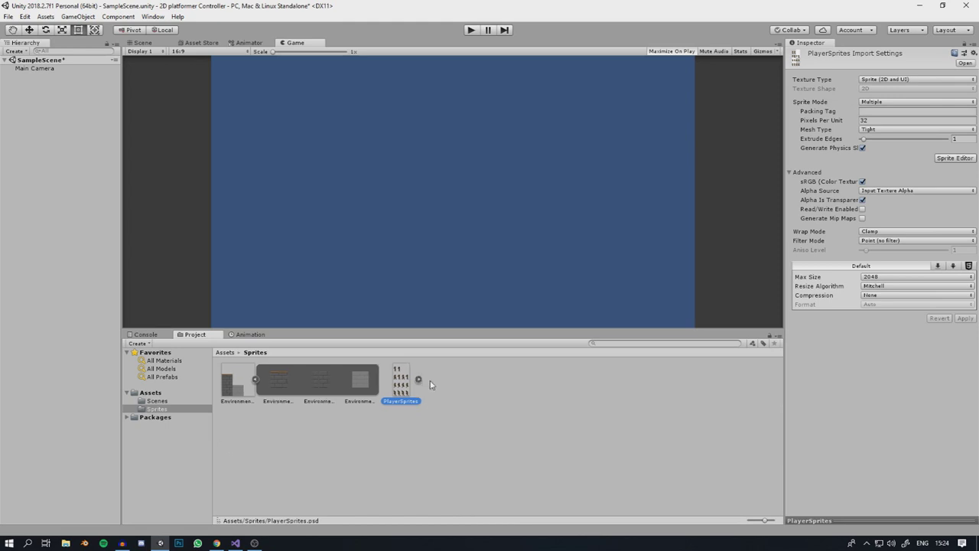
click(227, 353)
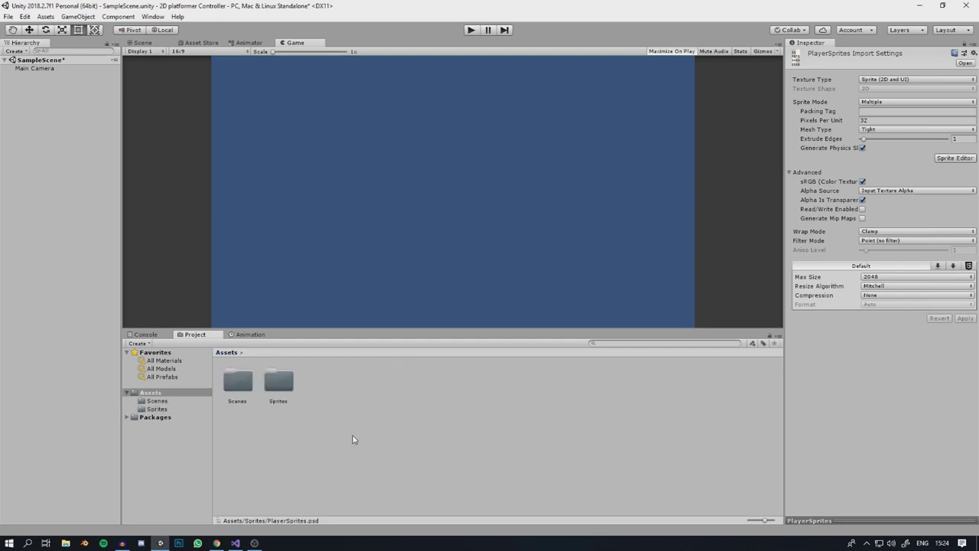
double_click(279, 381)
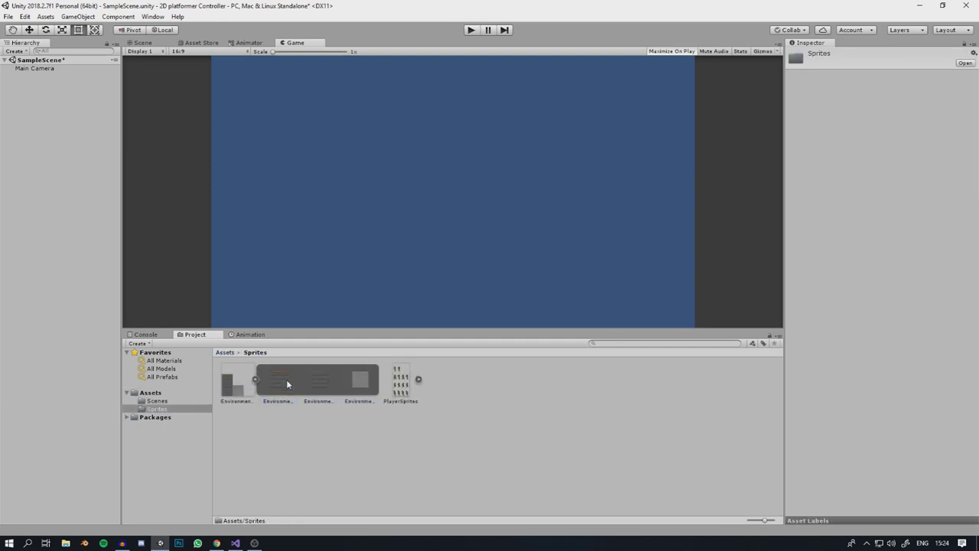
click(419, 380)
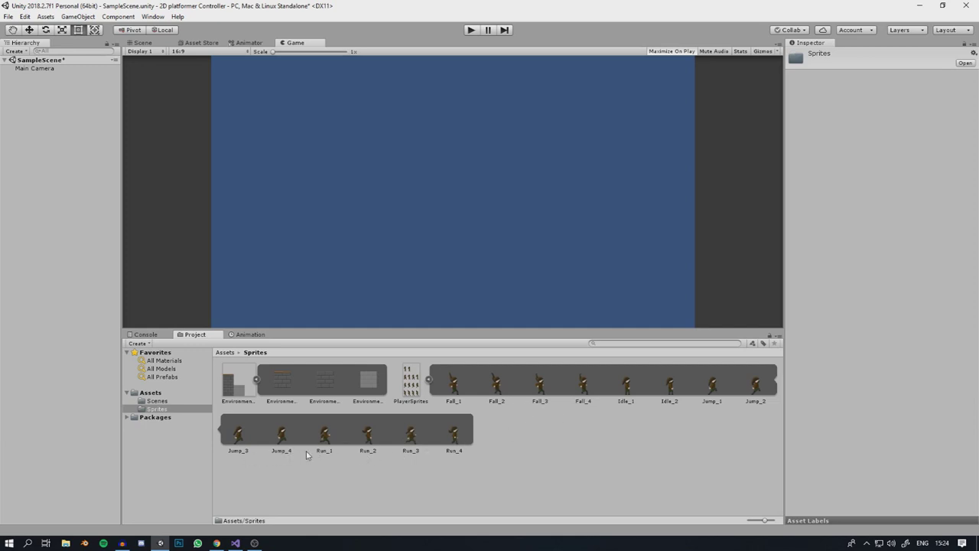
drag(643, 394, 585, 383)
- Drag Idle_1 into the Scene view and reset its Transform to position 0, 0, 0
click(141, 43)
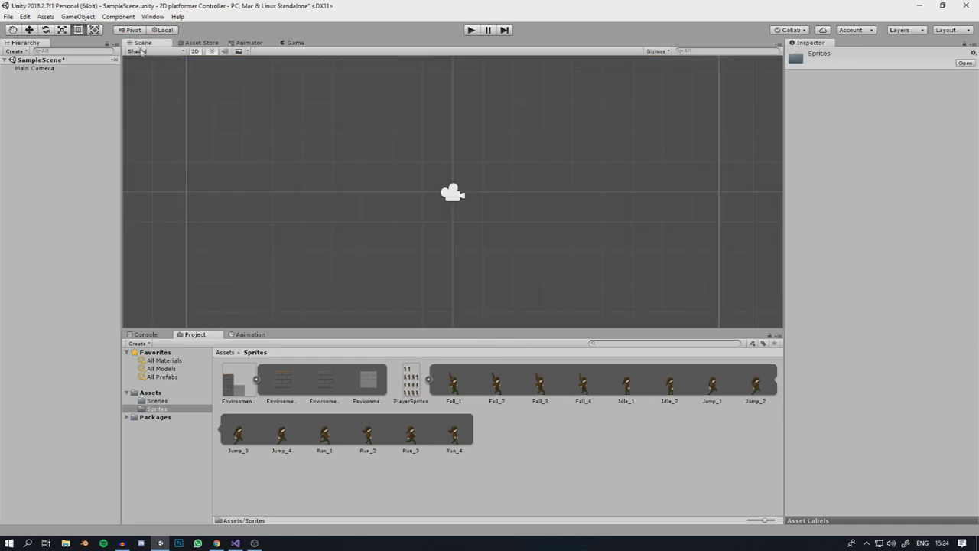
drag(622, 385, 453, 203)
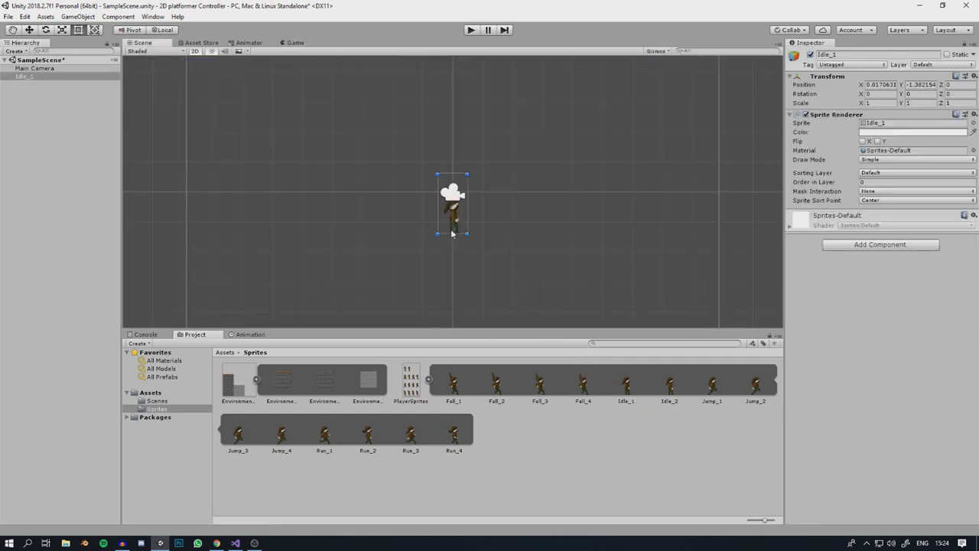
click(974, 76)
click(899, 87)
scroll(472, 177, up, 3)
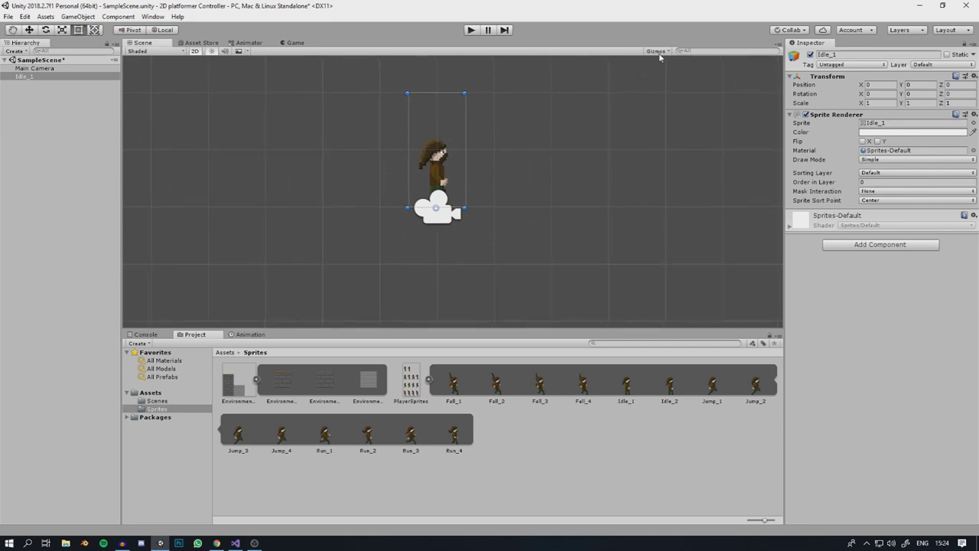
- Lower the Gizmos 3D Icons size to shrink the camera icon
click(658, 51)
drag(731, 69, 718, 67)
click(579, 148)
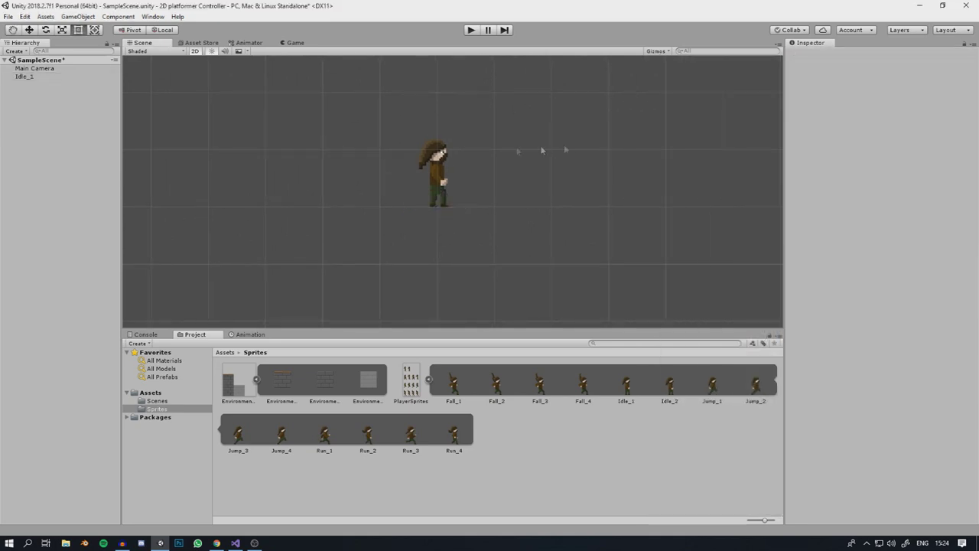
scroll(433, 268, up, 2)
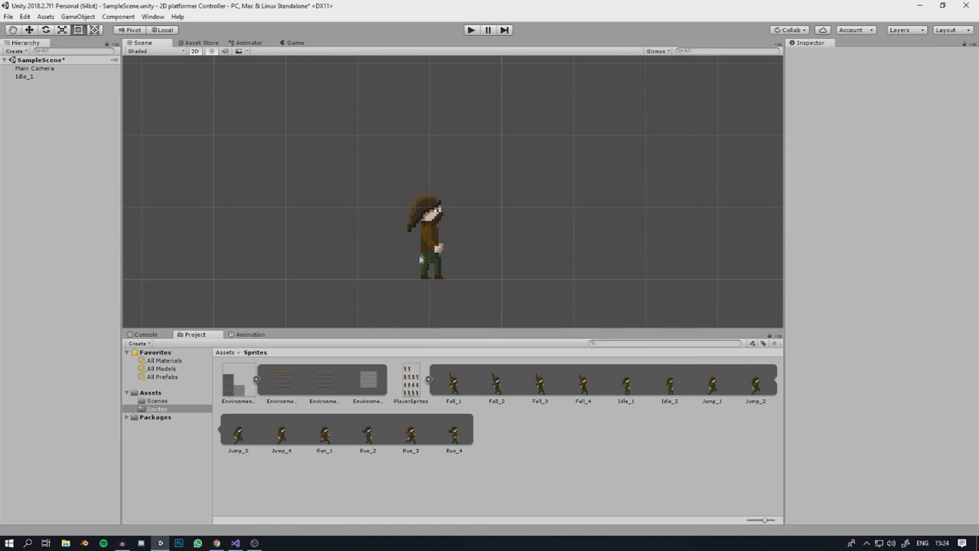
scroll(399, 266, down, 1)
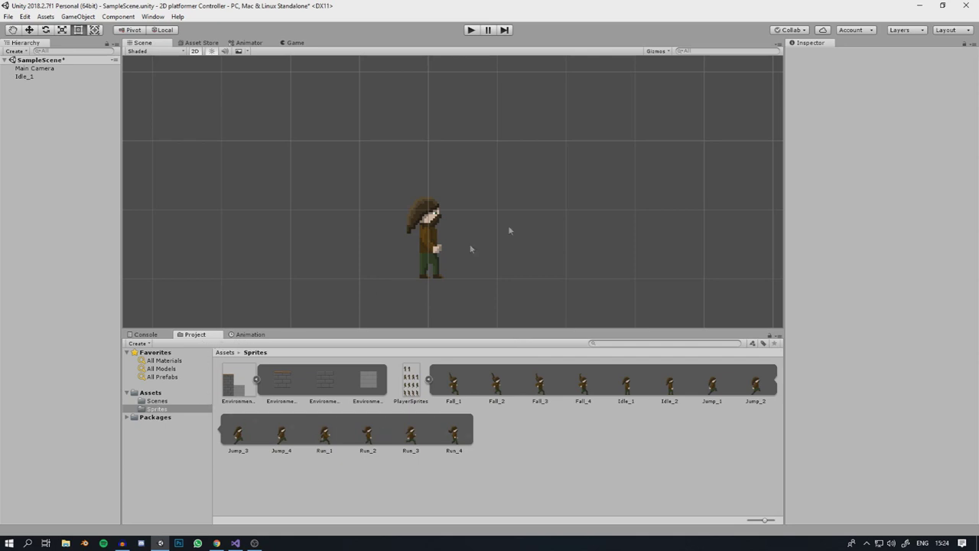
- Rename the Idle_1 object to Player in the Inspector
click(24, 78)
click(890, 54)
text(Player)
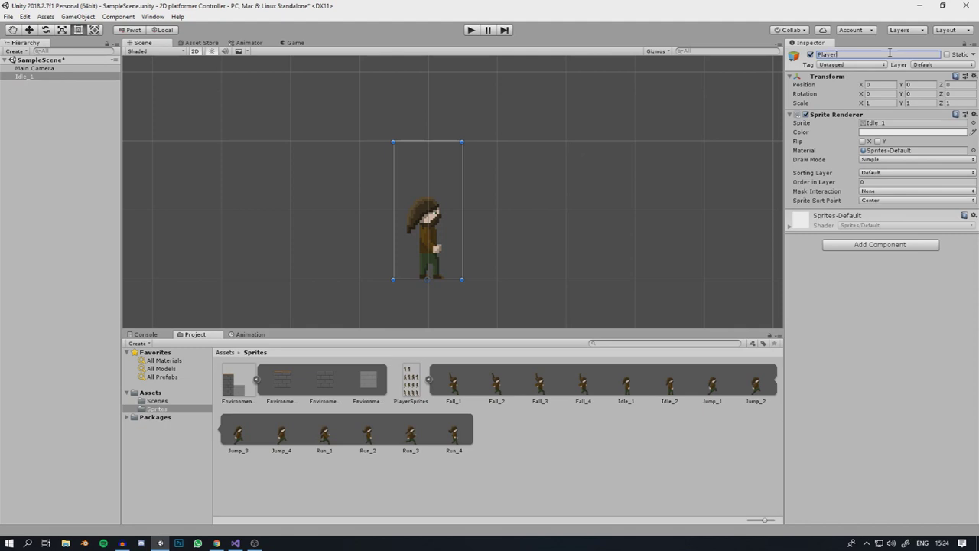
key(Return)
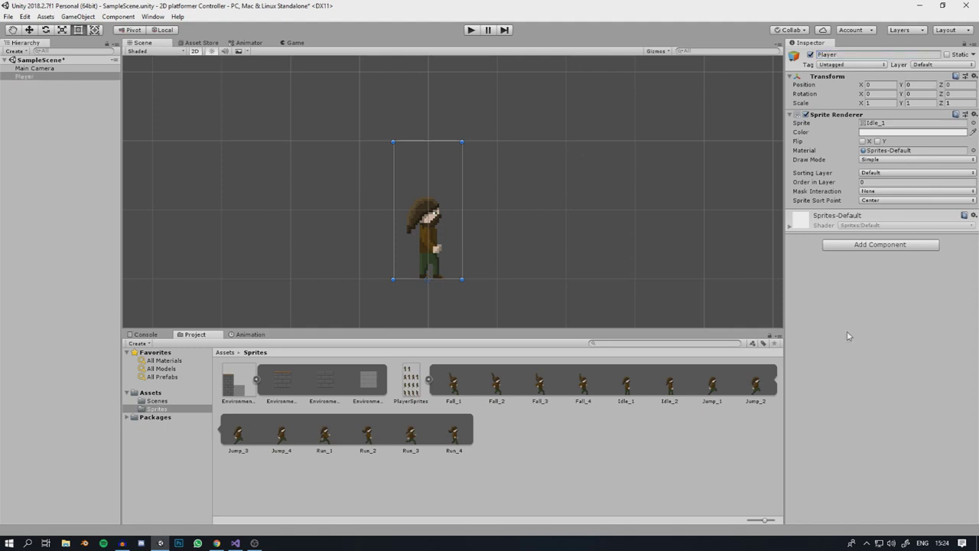
- Add a Rigidbody 2D component to Player
click(863, 245)
key(BackSpace)
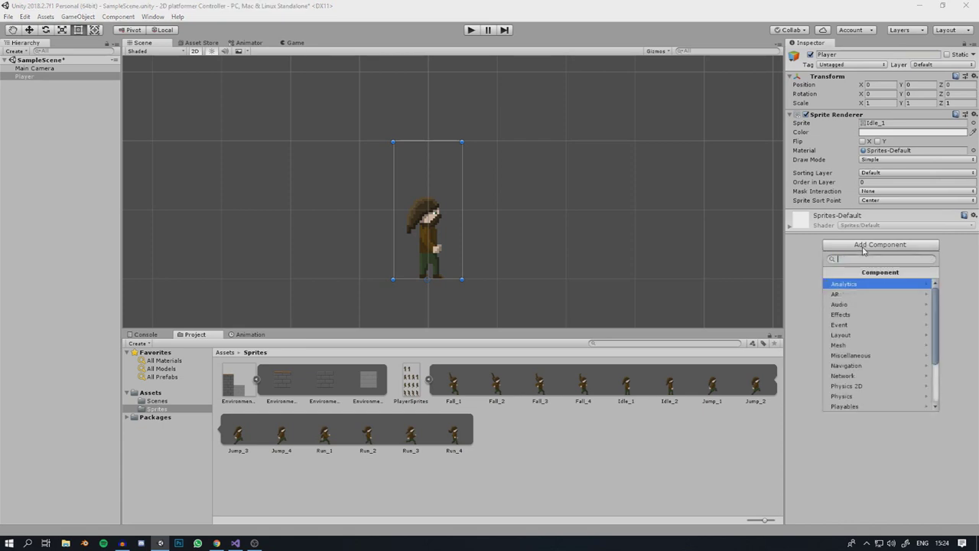
text(r)
key(Down)
key(Return)
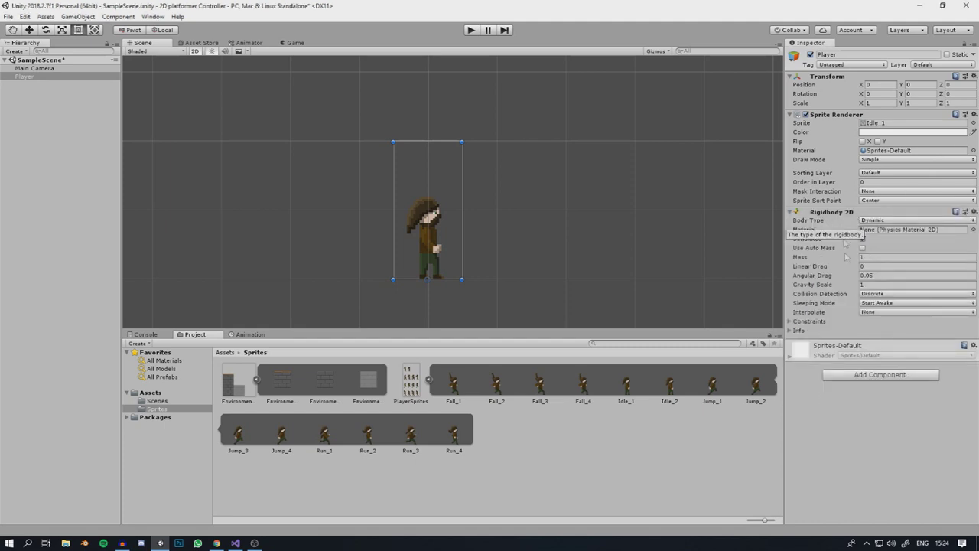
- Add Box Collider 2D and Circle Collider 2D components to Player
click(849, 375)
scroll(846, 363, down, 2)
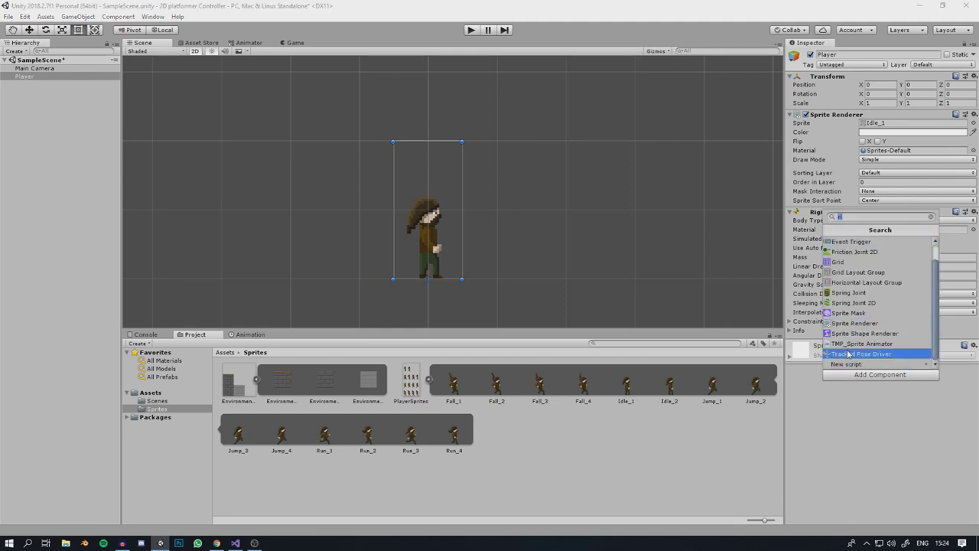
text(box)
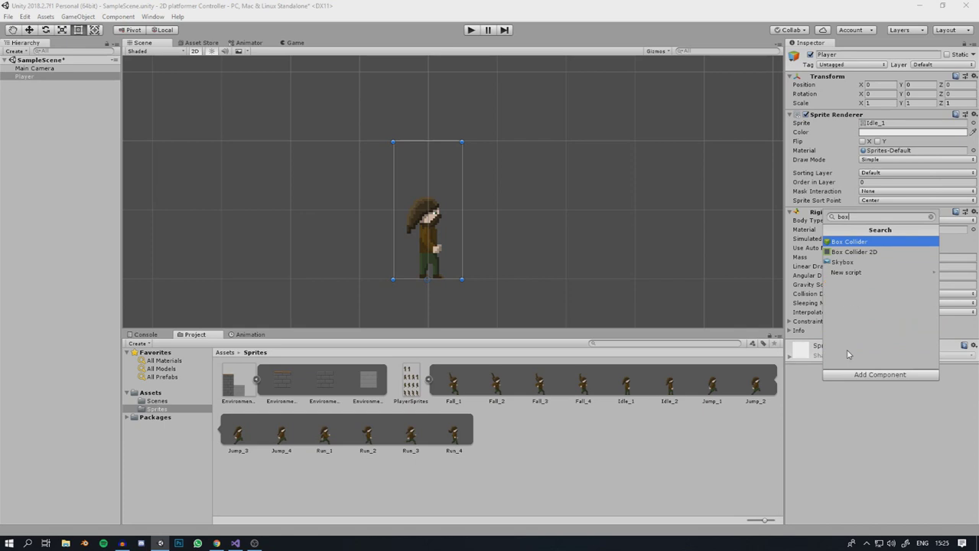
key(Down)
key(Return)
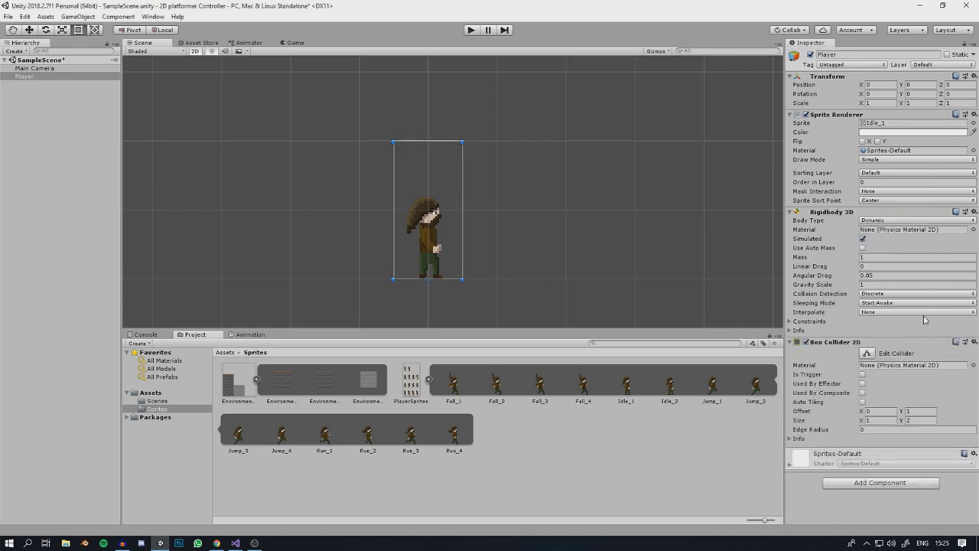
click(854, 479)
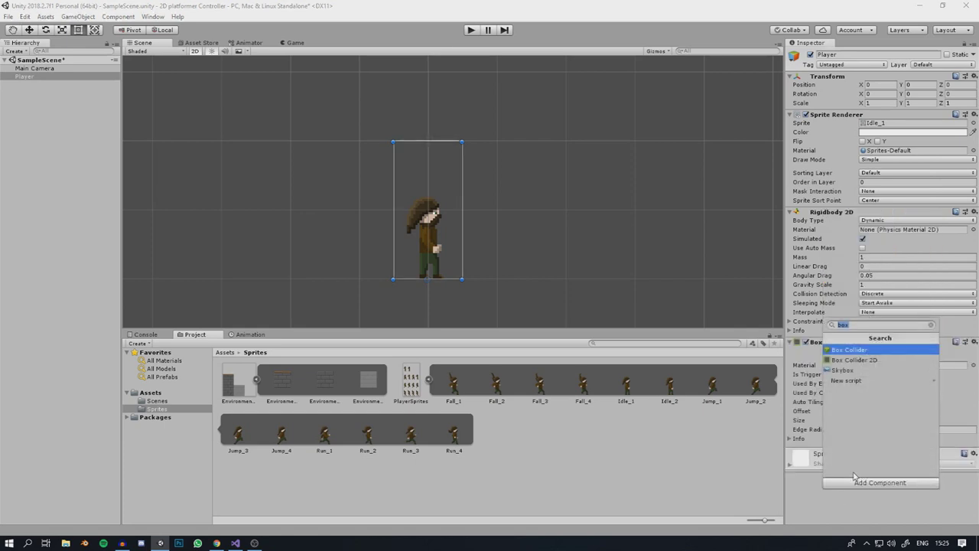
text(cir)
key(Return)
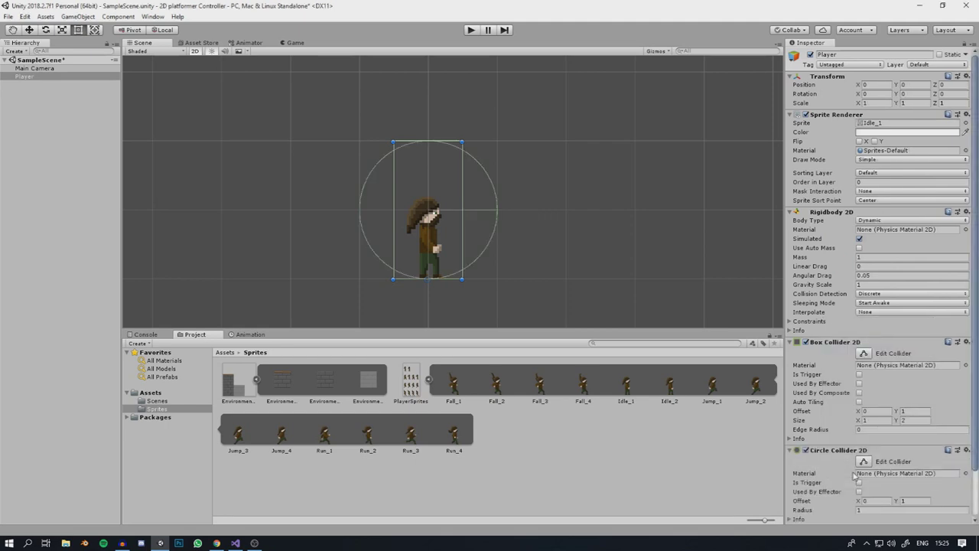